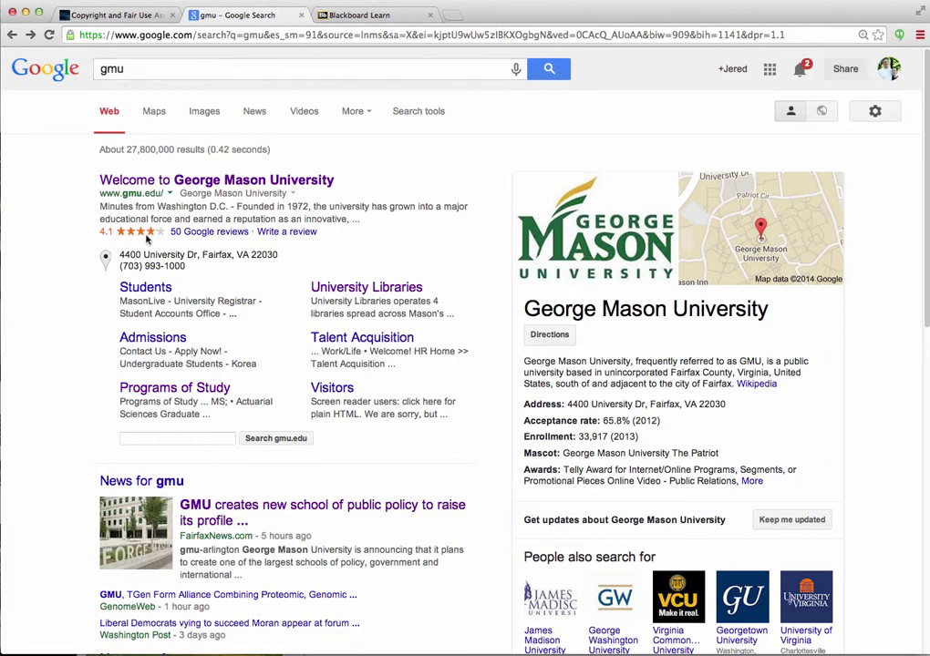
Open the FairfaxNews article 'GMU creates new school of public policy' from the gmu results
left_click(266, 499)
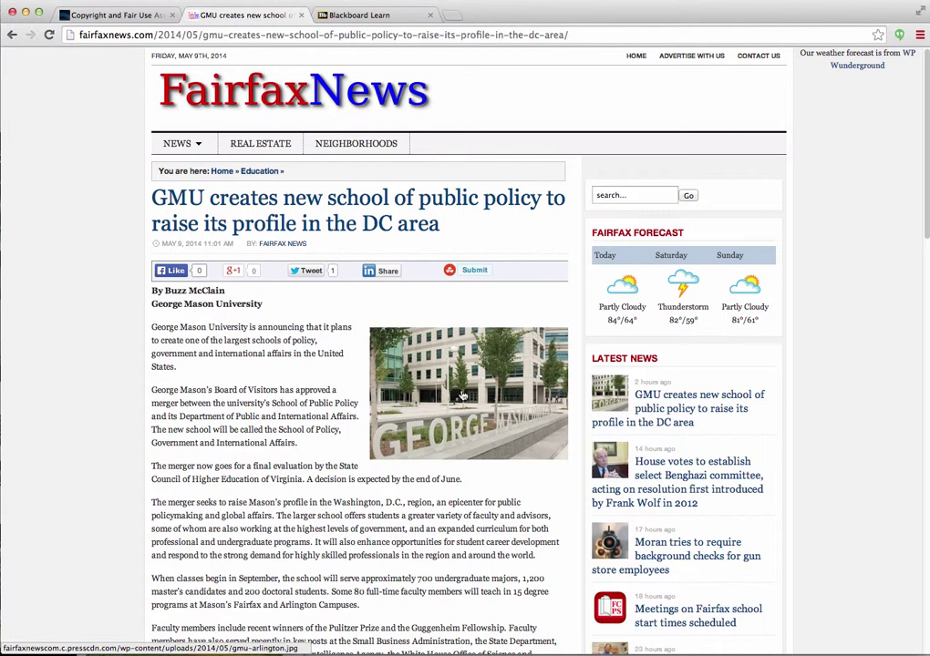
Copy the image URL of the article's campus photo and start a fresh browser tab
right_click(463, 395)
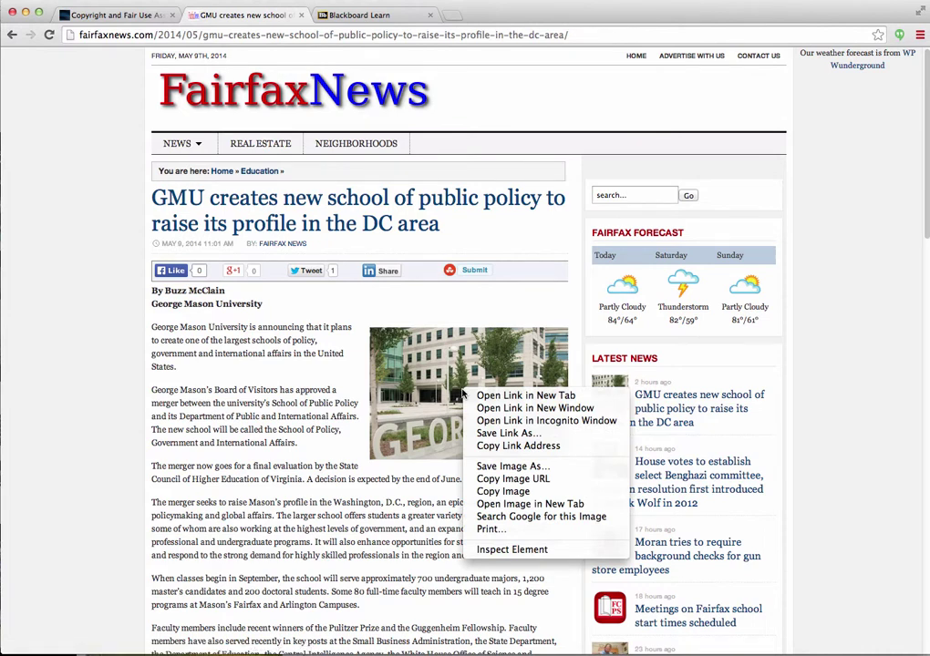
left_click(545, 480)
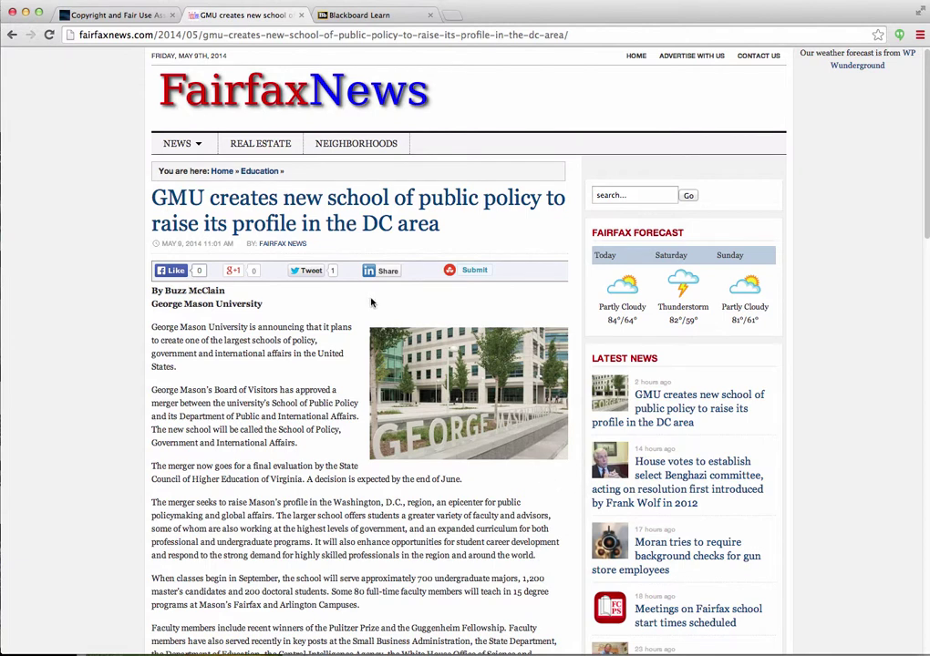
left_click(451, 16)
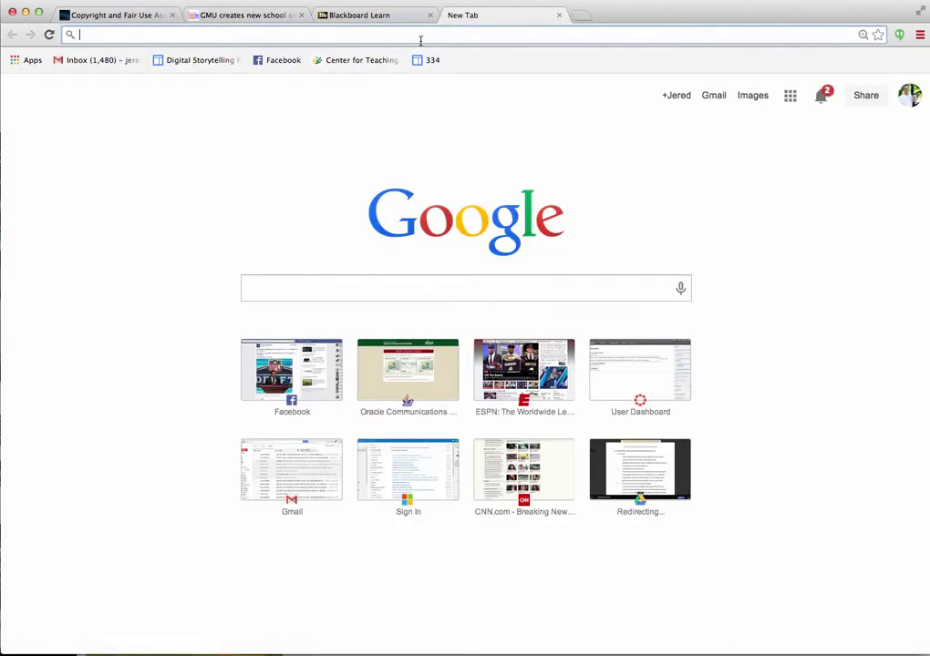
Load the copied gmu-arlington.jpg address in the new tab and compare it with the article
type("http://fairfaxnewscom.c.presscdn.com/wp-content/uploads/2014/05/gmu-arlington.jpg")
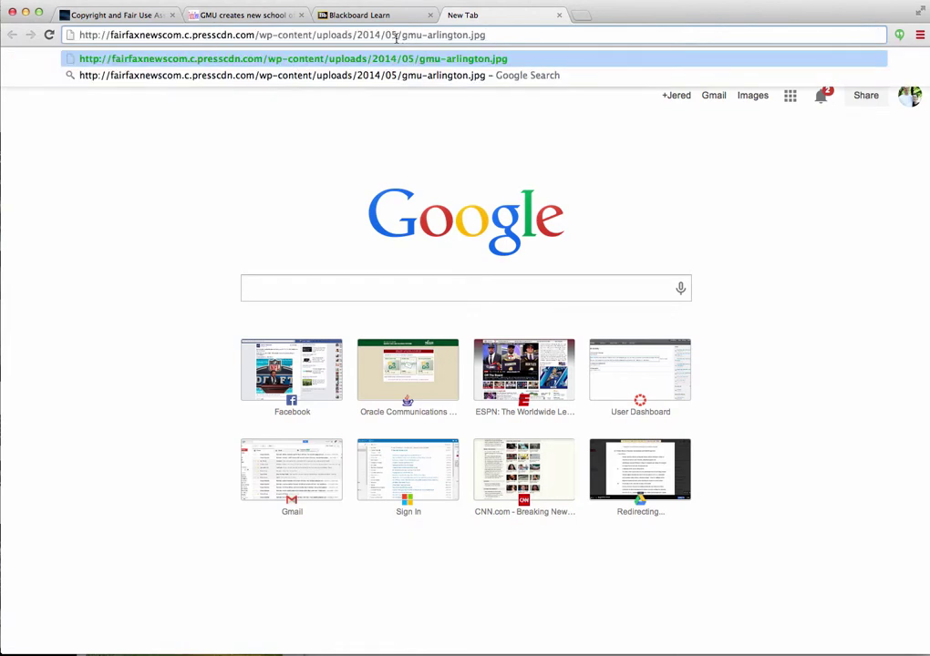
double_click(476, 34)
key("Return")
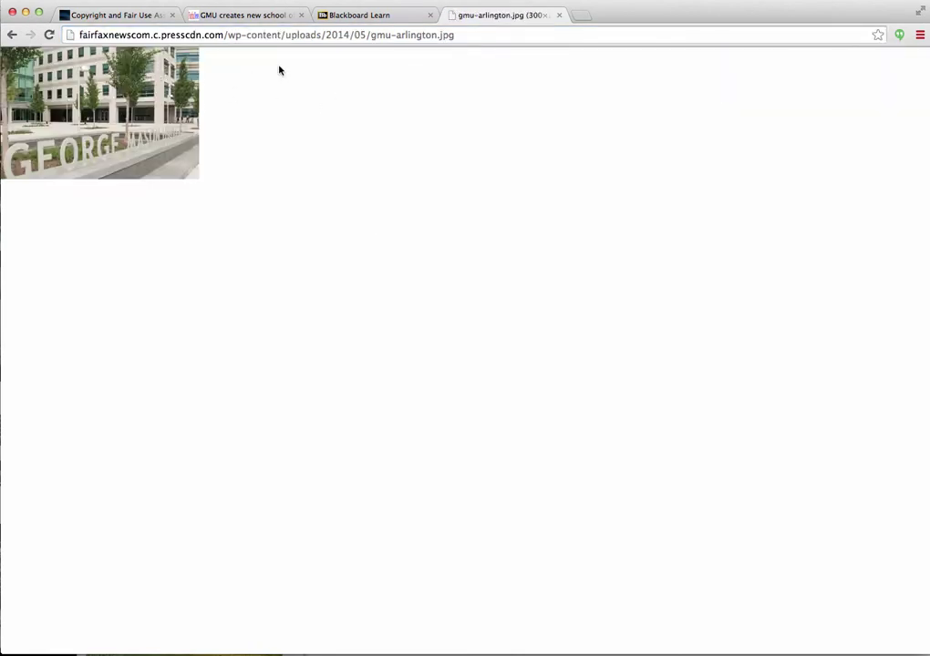
left_click(226, 14)
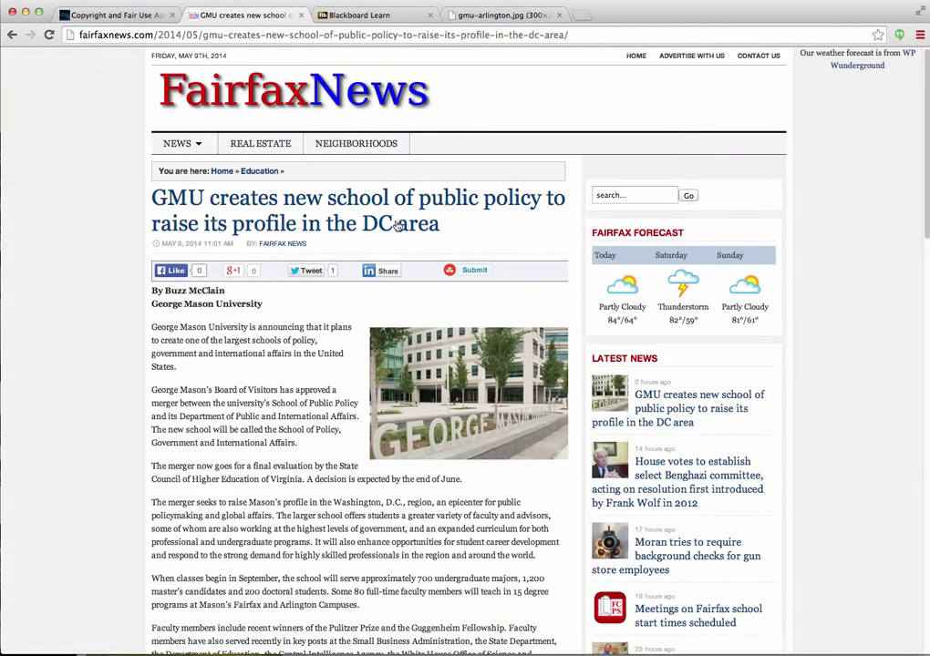
left_click(176, 33)
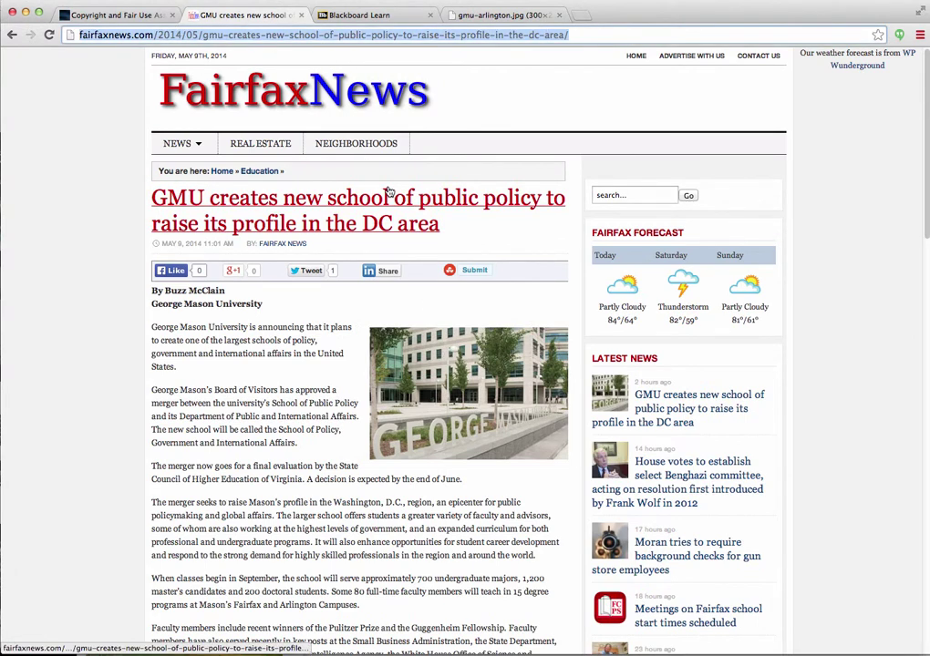
left_click(470, 15)
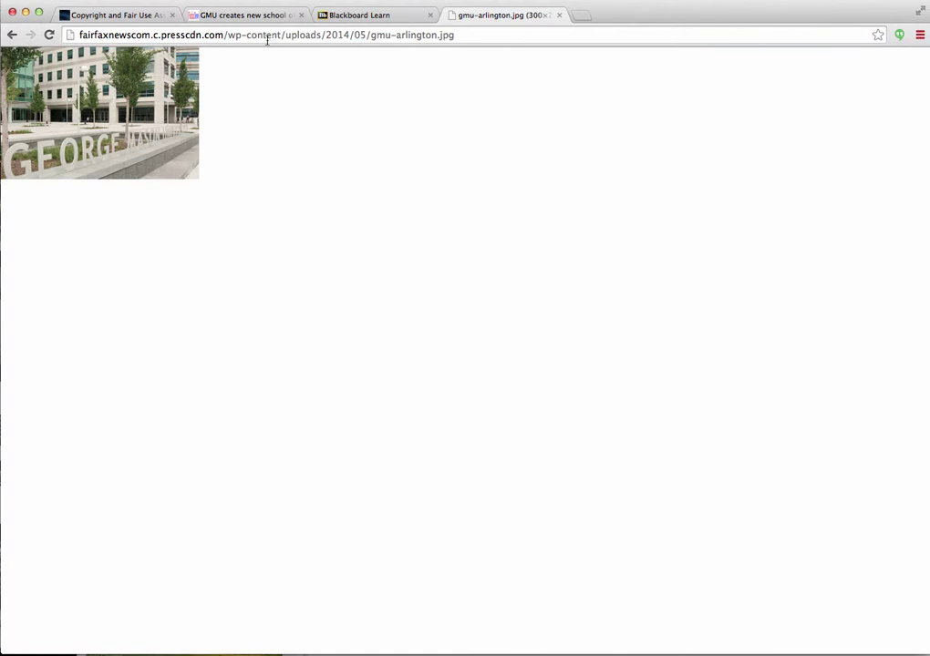
Search Google for 'gmu' in another new tab
left_click(582, 15)
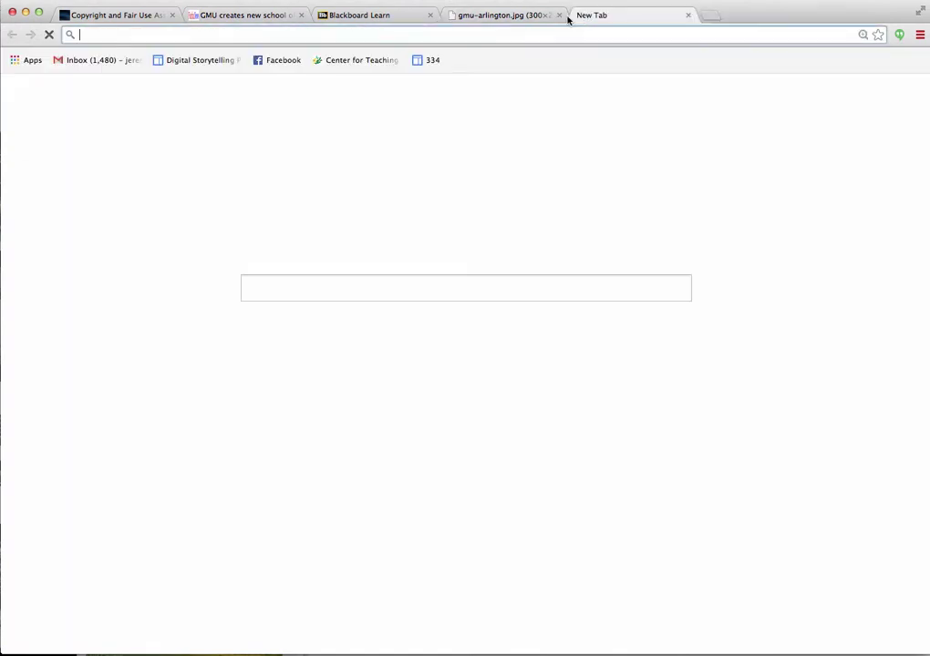
left_click(300, 288)
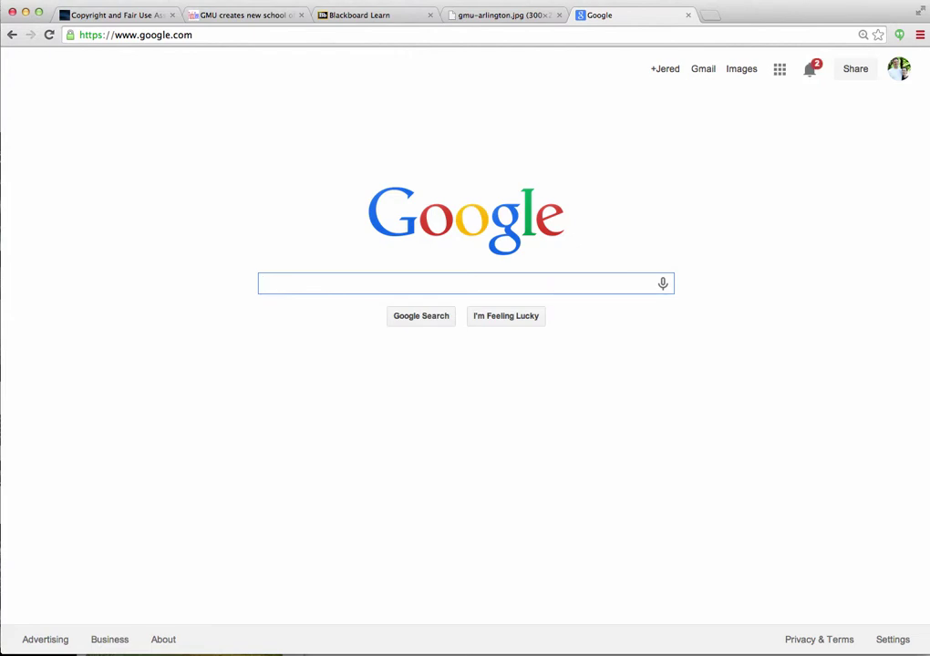
type("gmu")
key("Return")
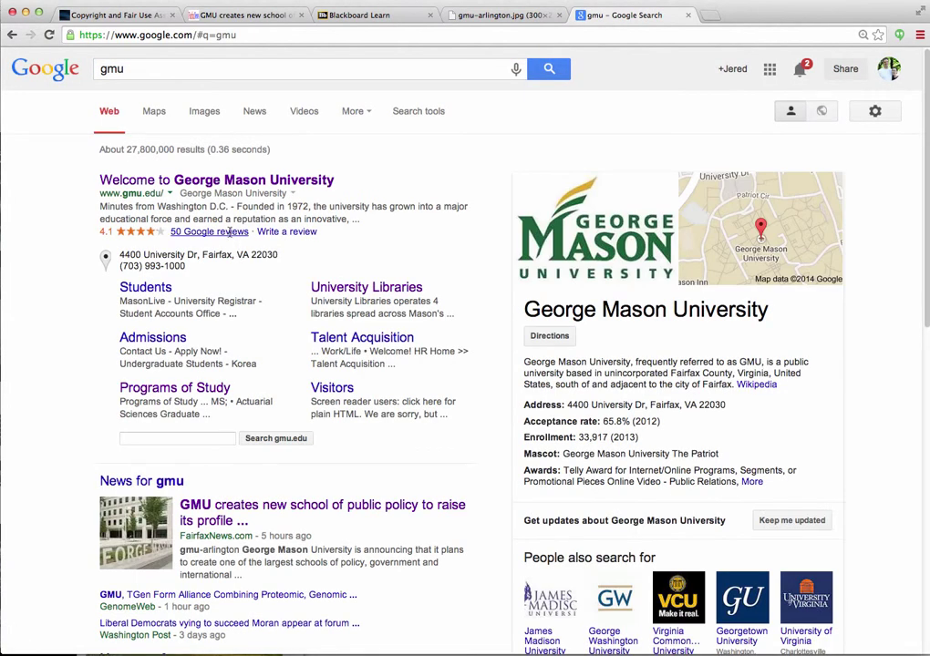
Open the George Mason logo GMUlogoLarge.jpg full size from the gmu image results
left_click(204, 111)
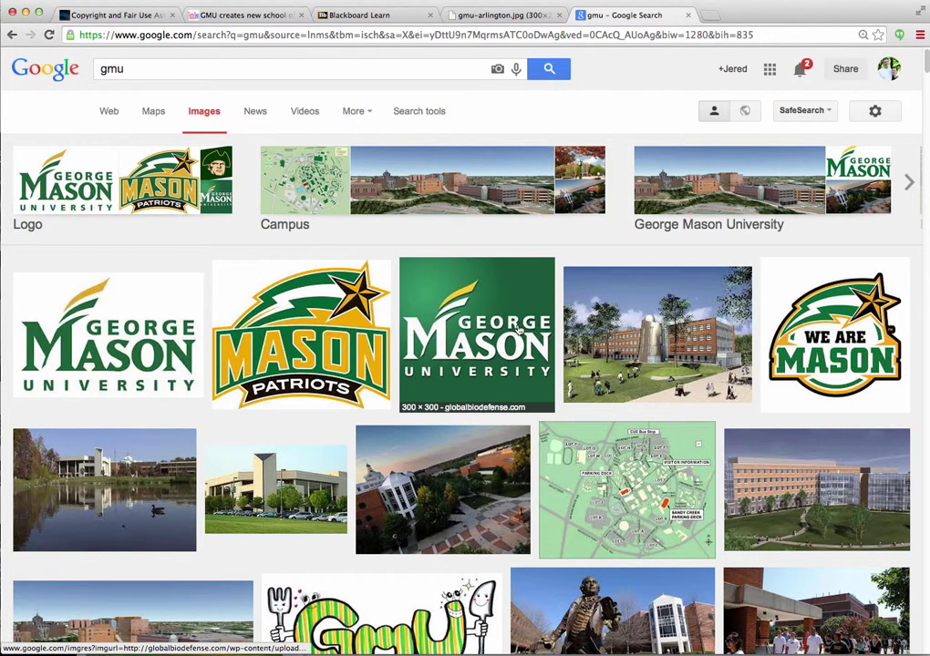
left_click(118, 322)
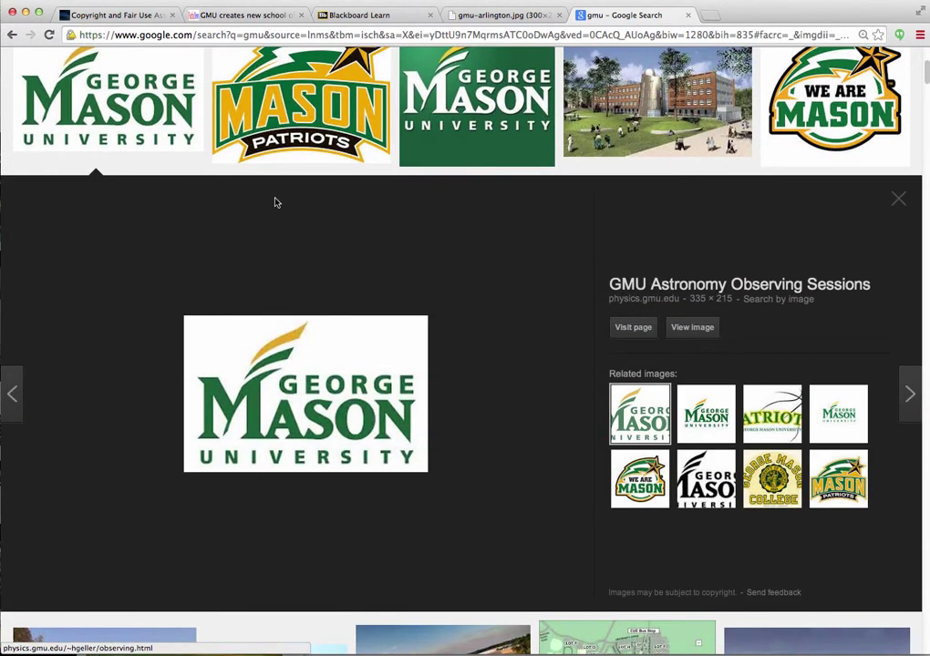
left_click(282, 35)
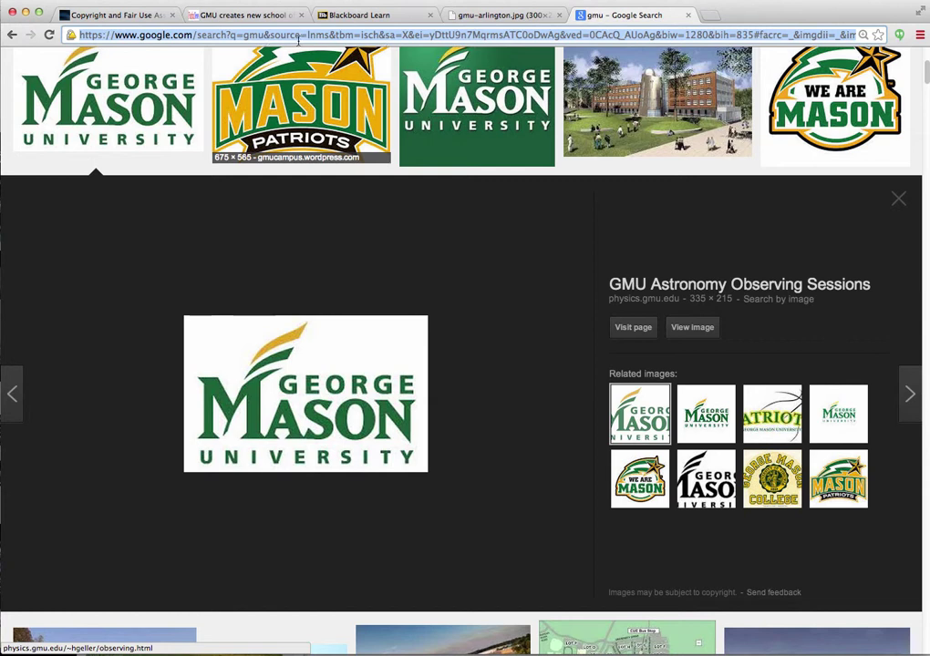
left_click(679, 328)
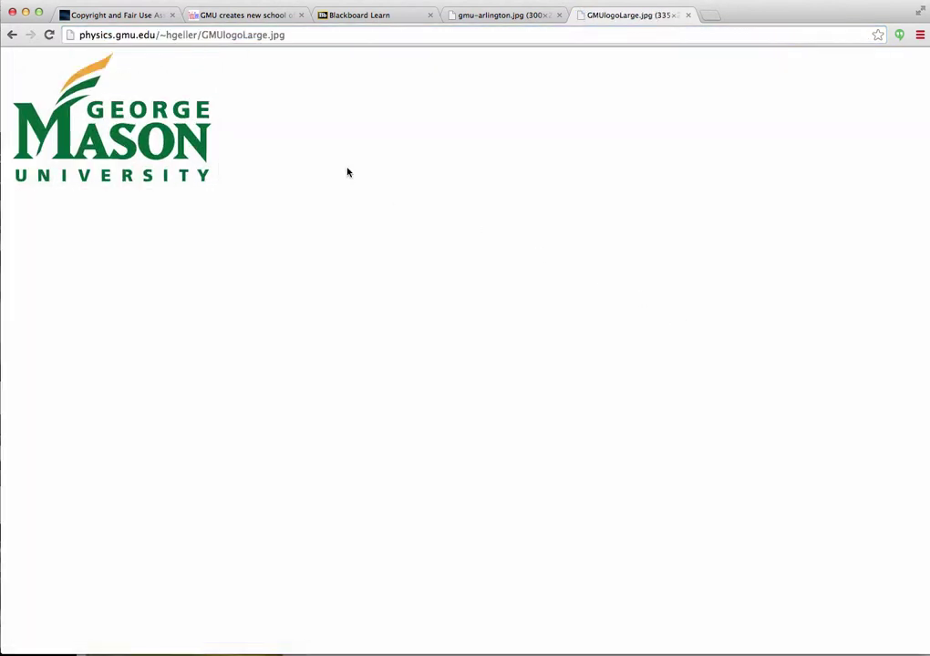
Select the whole GMUlogoLarge.jpg image address, then return to the Blackboard Learn Lesson 3 page
left_click(245, 34)
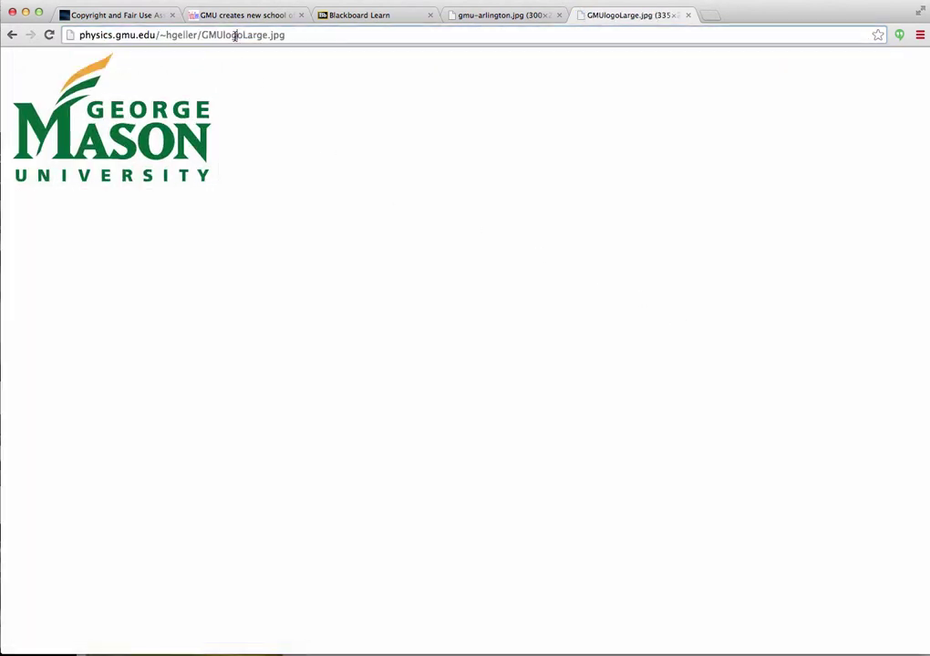
double_click(288, 36)
left_click_drag(290, 35, 69, 30)
key("super+c")
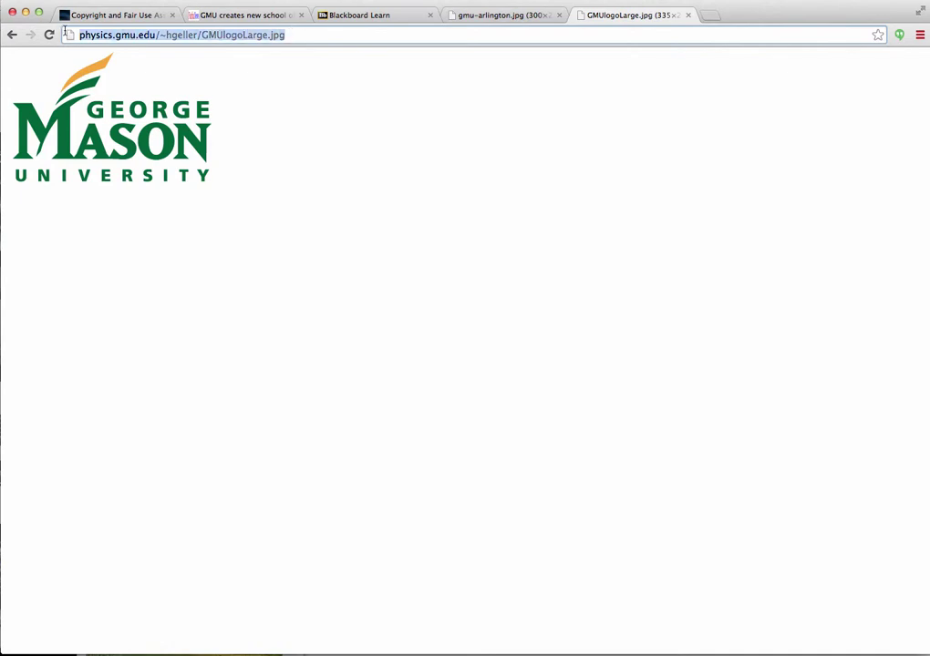
left_click(346, 15)
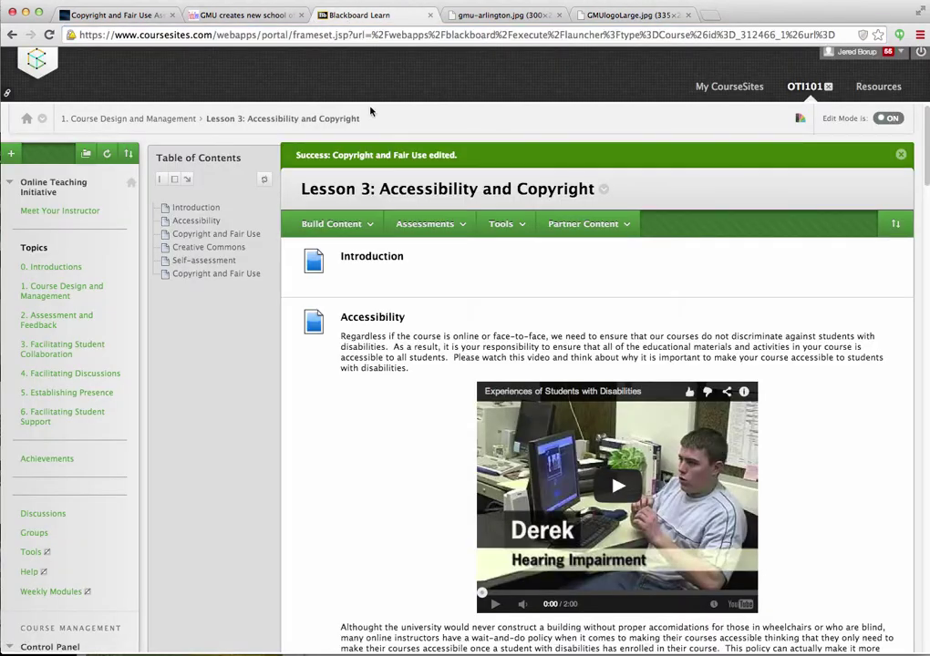
Edit the Accessibility item and add an empty paragraph after its final text
scroll(547, 310, "down", 3)
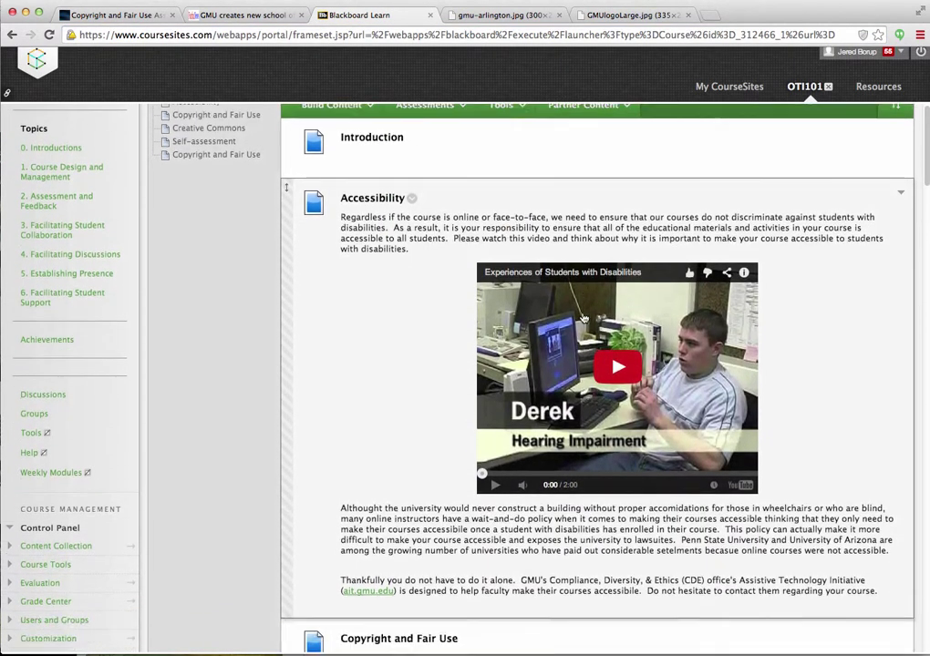
scroll(417, 270, "up", 1)
left_click(412, 254)
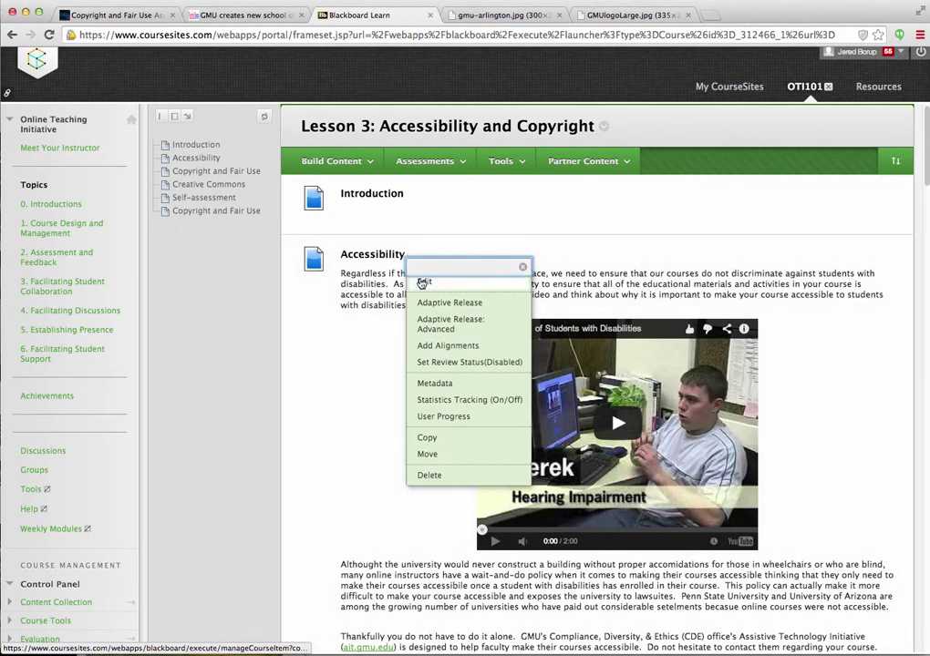
left_click(422, 279)
scroll(253, 572, "down", 3)
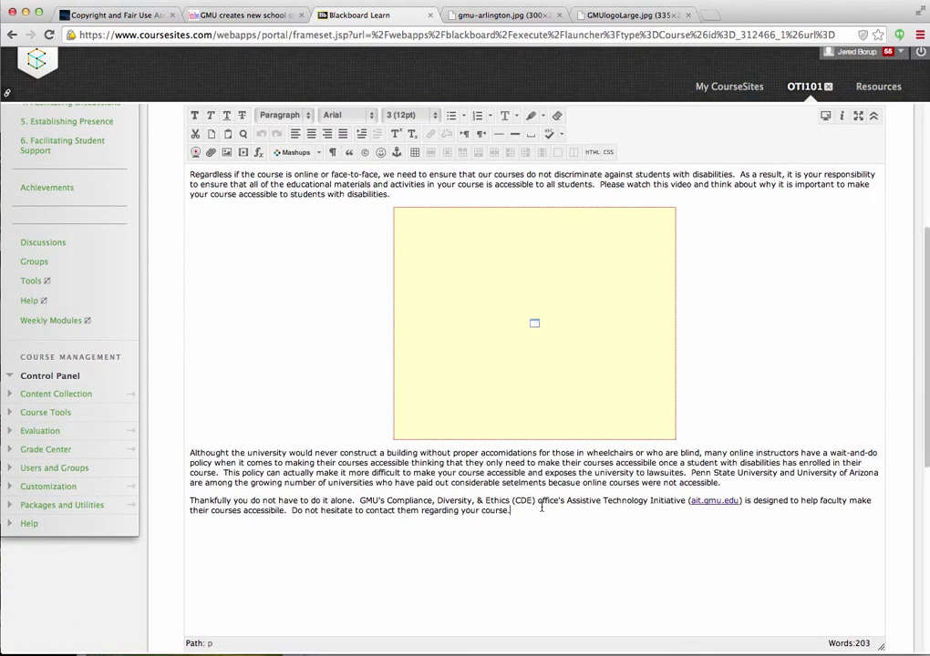
key("Return")
left_click(226, 153)
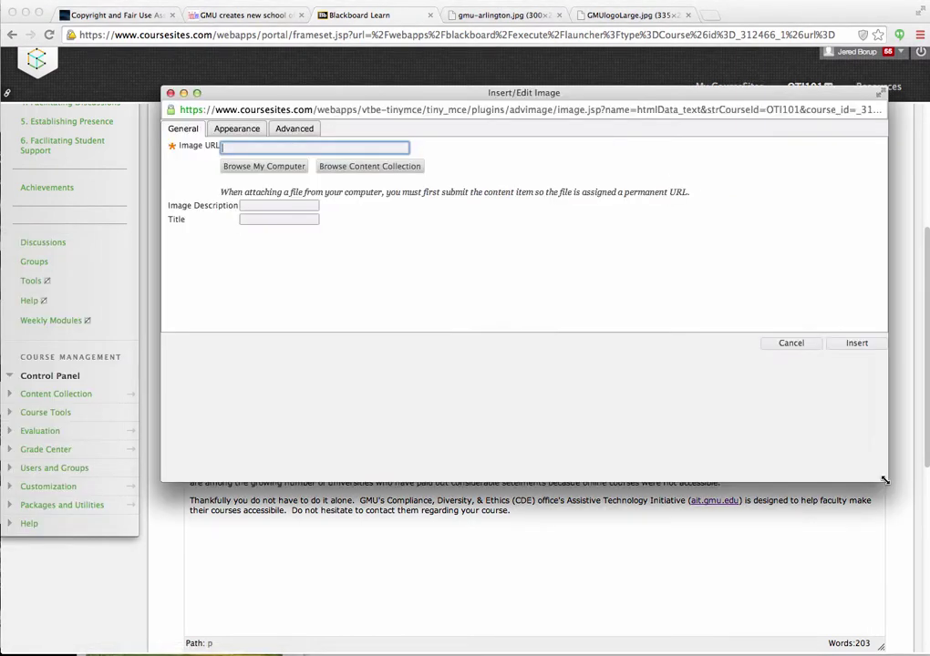
Insert the GMU logo from the pasted GMUlogoLarge.jpg URL, skipping the image description
left_click_drag(871, 536, 818, 477)
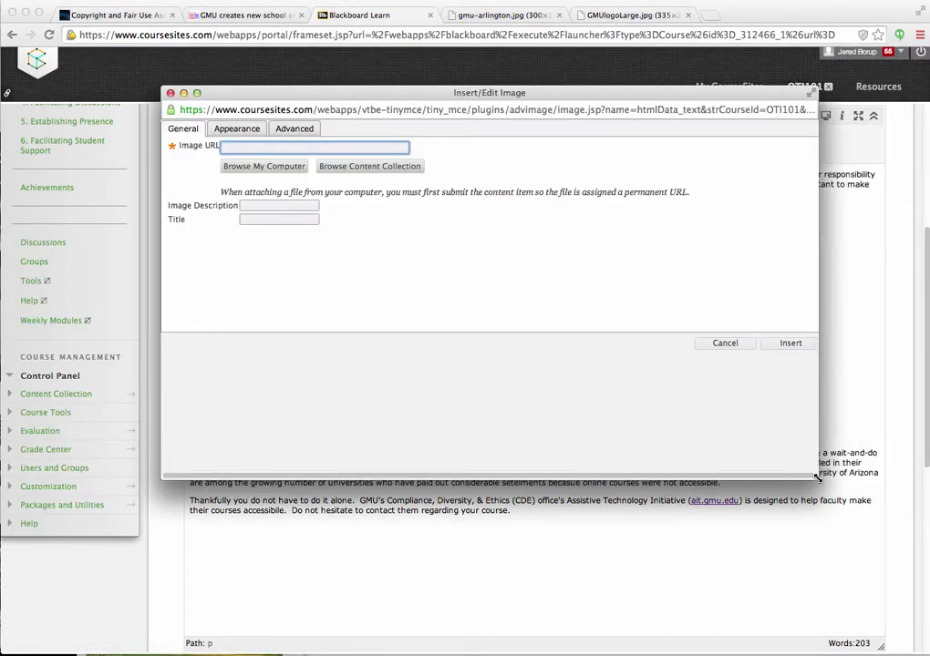
left_click(221, 146)
key("super+v")
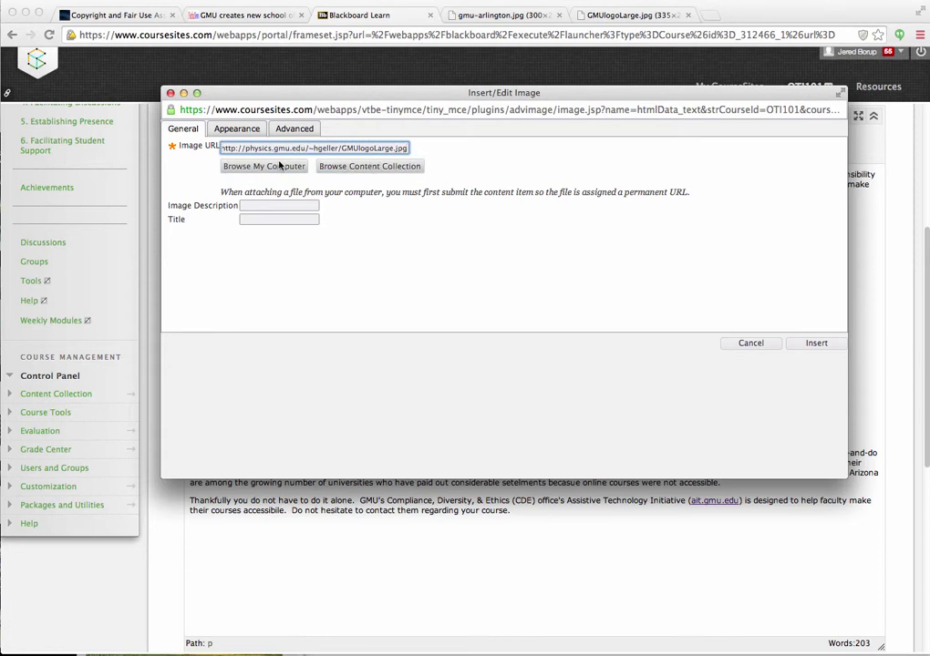
left_click(527, 223)
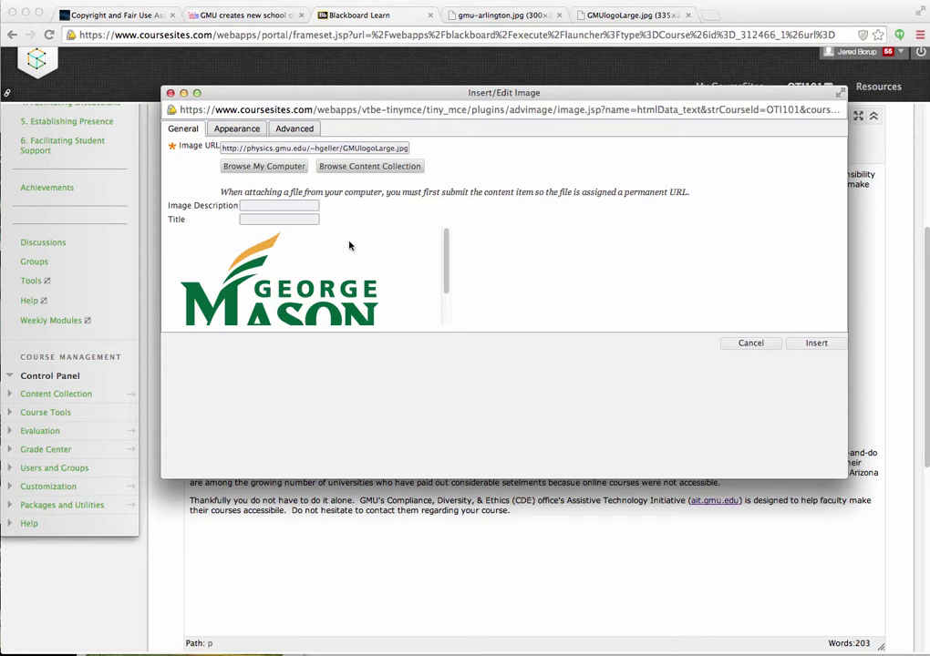
left_click(818, 345)
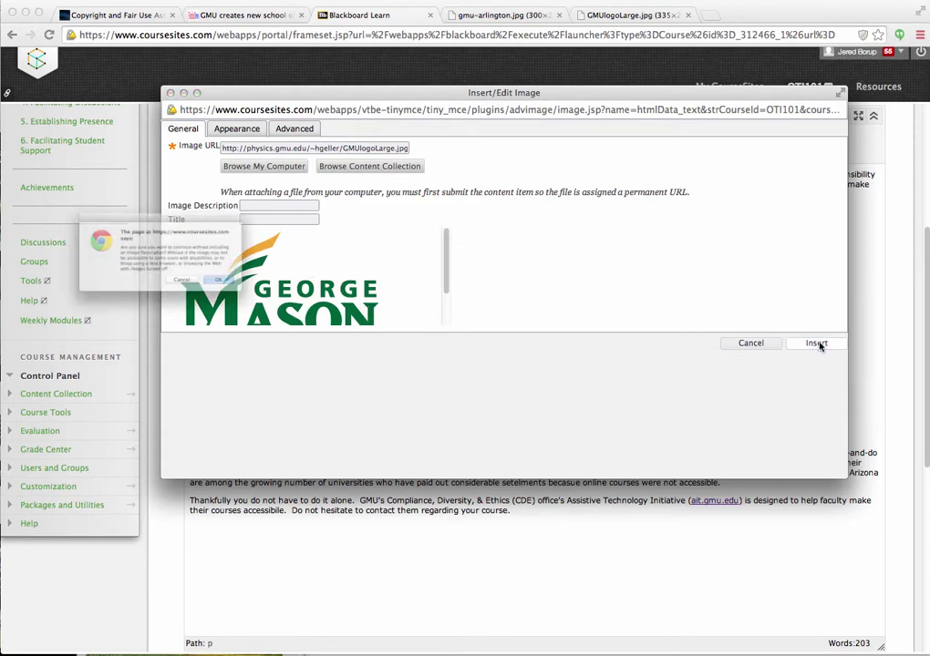
left_click(263, 299)
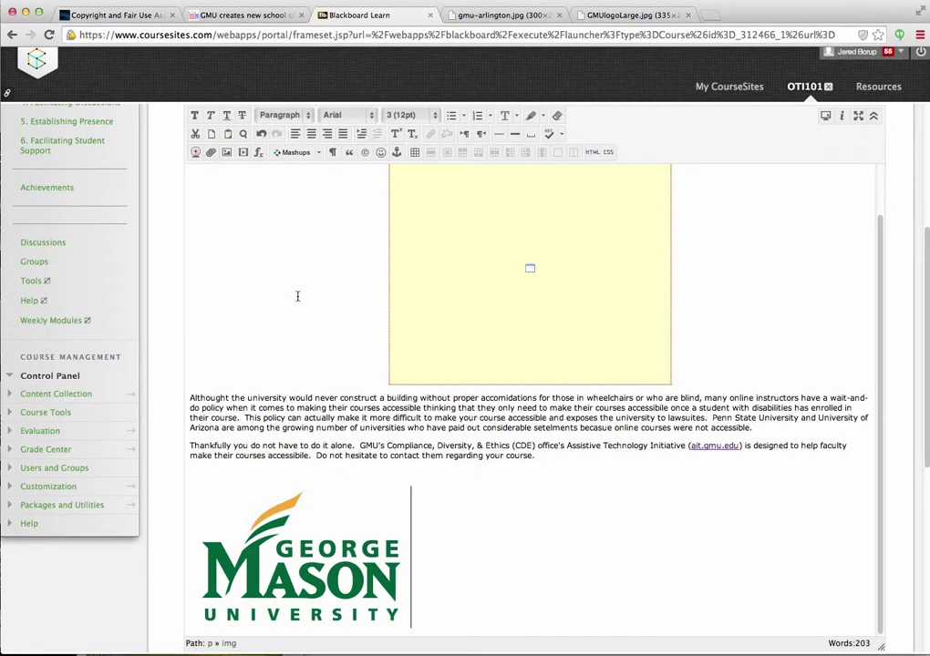
Type 'image citation link' on a new line below the logo and select it
scroll(407, 556, "down", 2)
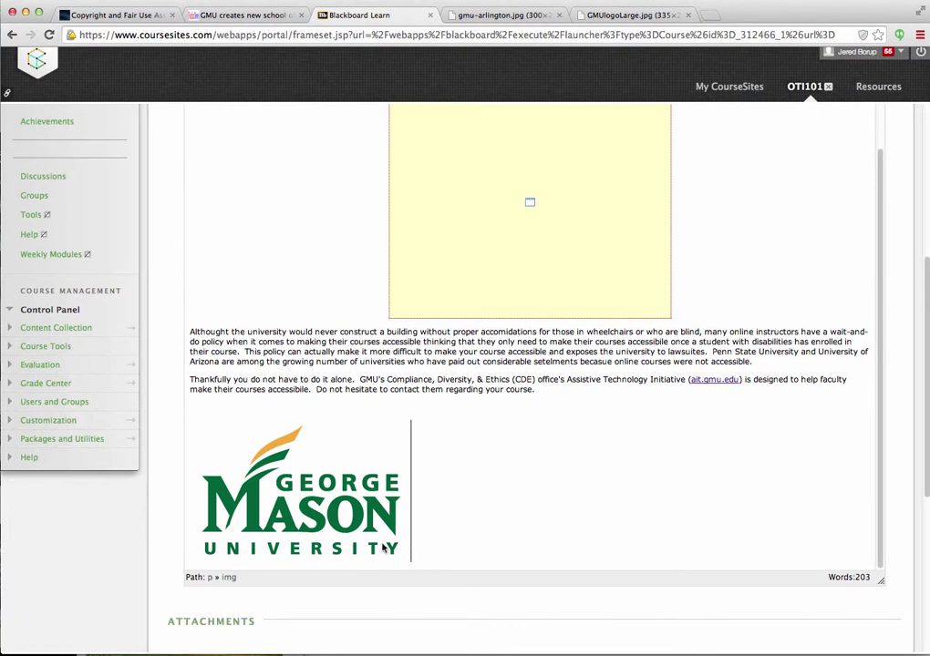
scroll(614, 493, "up", 5)
scroll(547, 474, "down", 8)
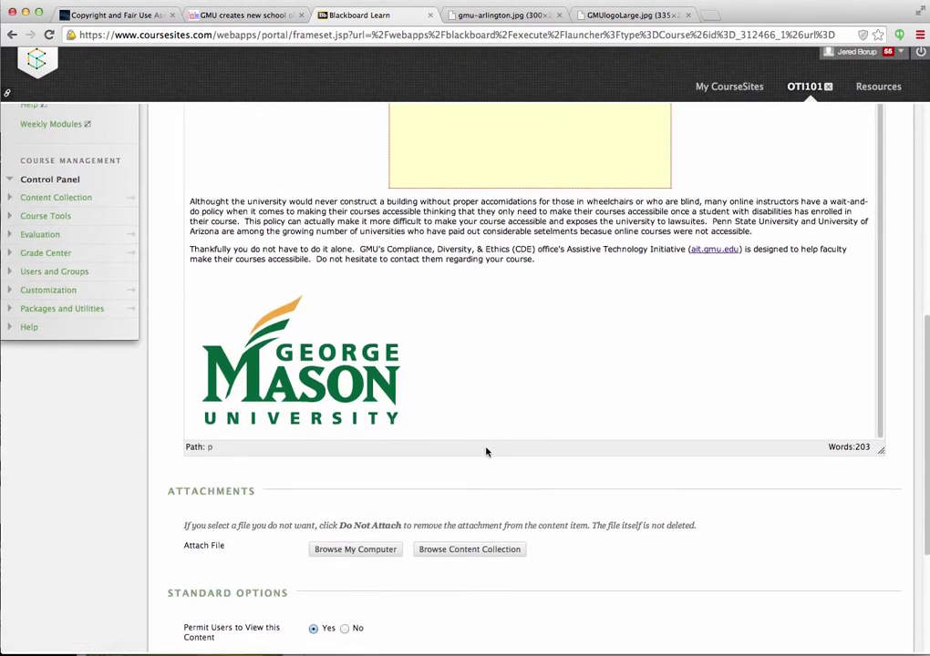
key("Return")
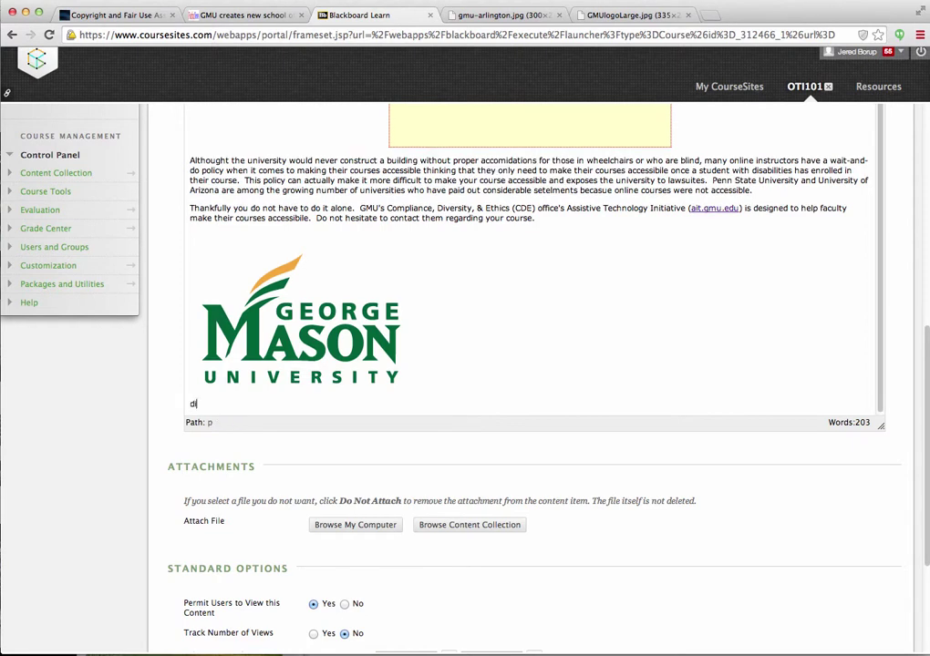
key("BackSpace")
key("BackSpace")
key("BackSpace")
type("image c")
left_click_drag(262, 407, 185, 404)
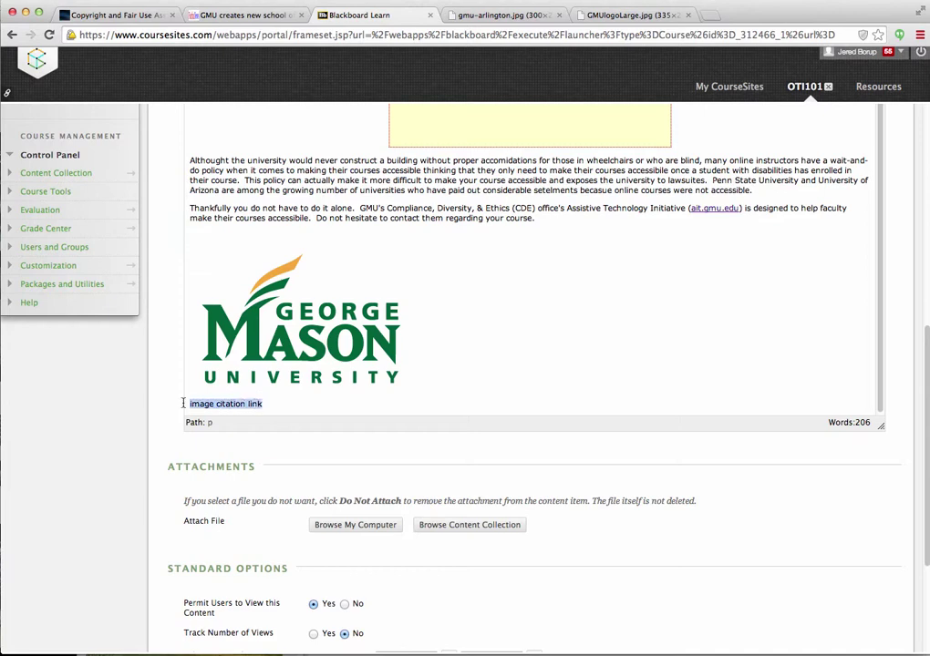
scroll(629, 292, "up", 3)
scroll(633, 308, "up", 5)
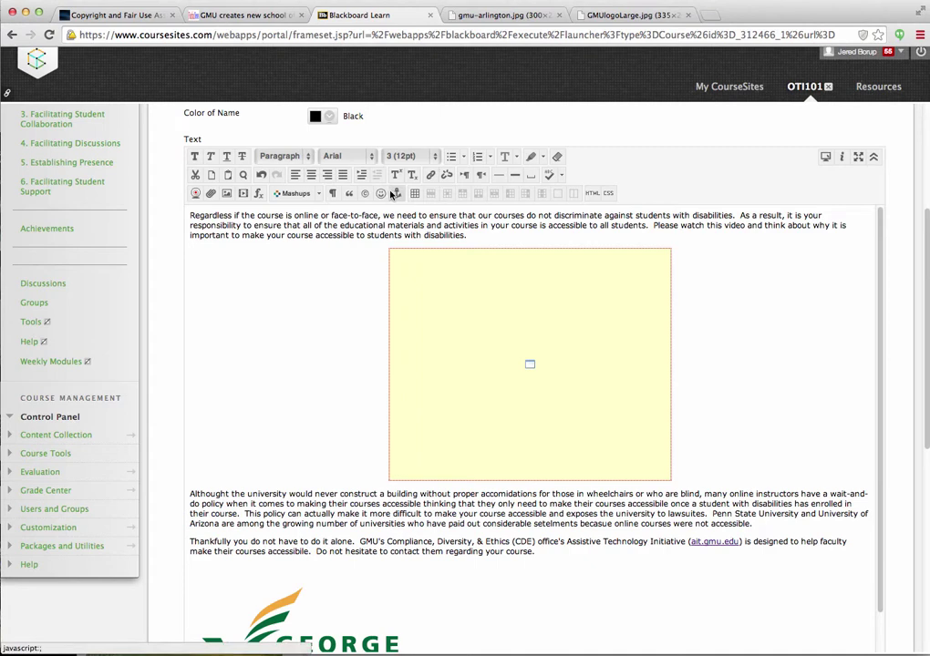
Link the selected citation text to the pasted GMUlogoLarge.jpg address
left_click(432, 176)
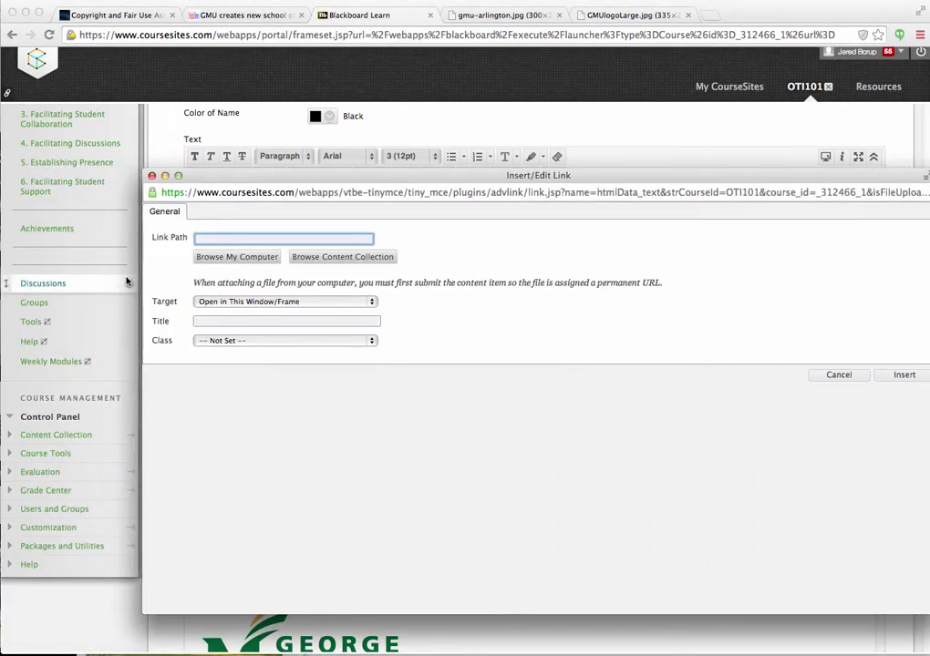
key("ctrl+v")
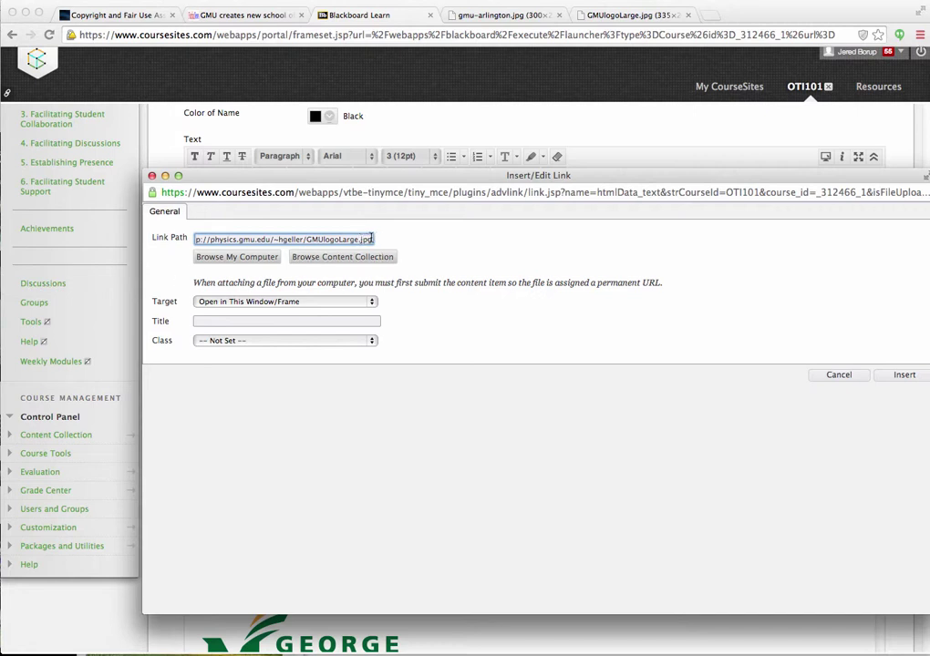
left_click(904, 374)
scroll(753, 418, "down", 5)
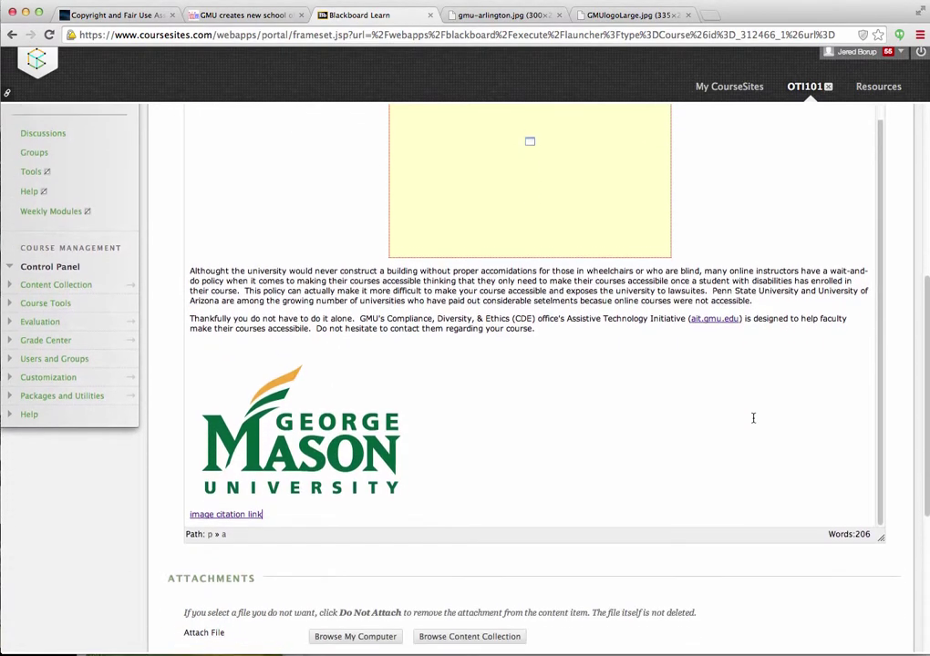
Submit the edited Accessibility item and test its image citation link
scroll(764, 369, "up", 10)
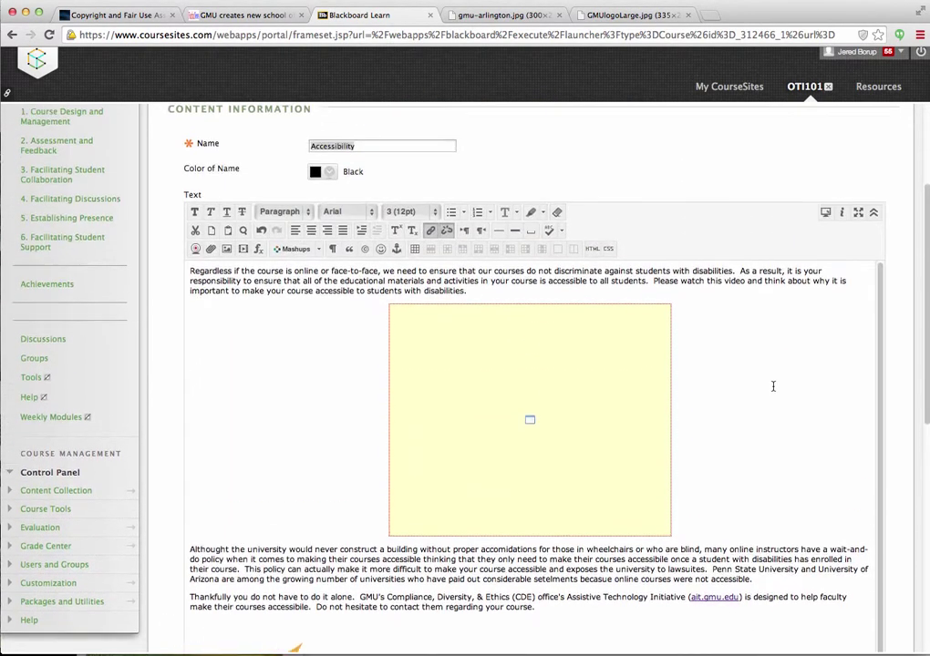
left_click(855, 231)
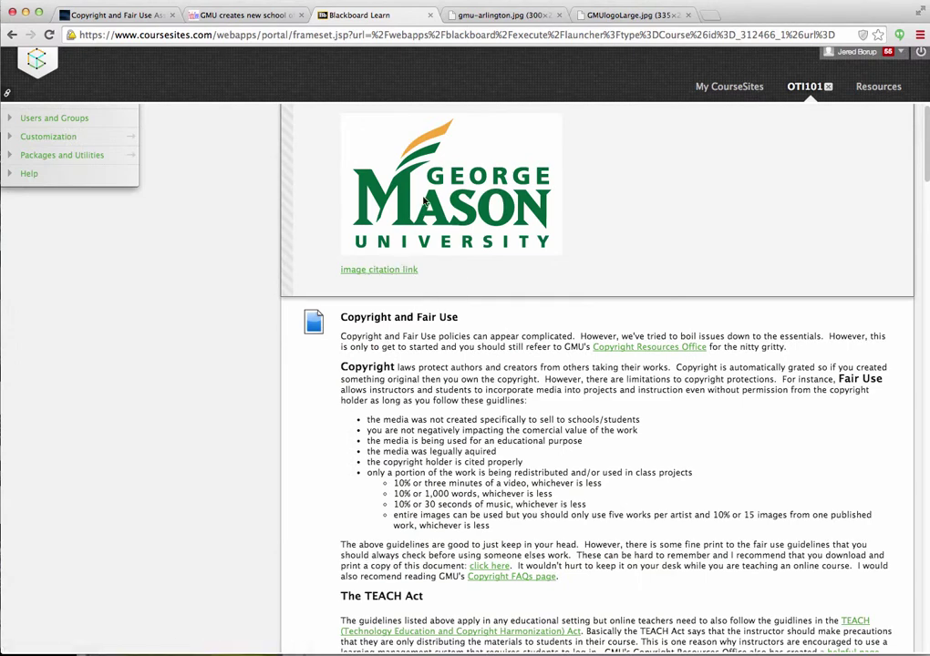
left_click(392, 271)
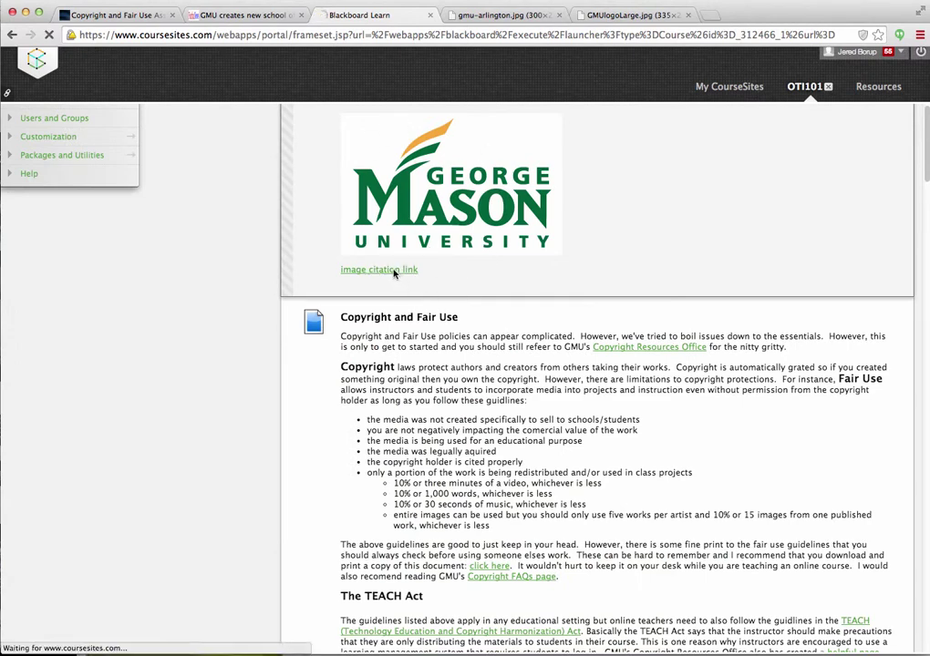